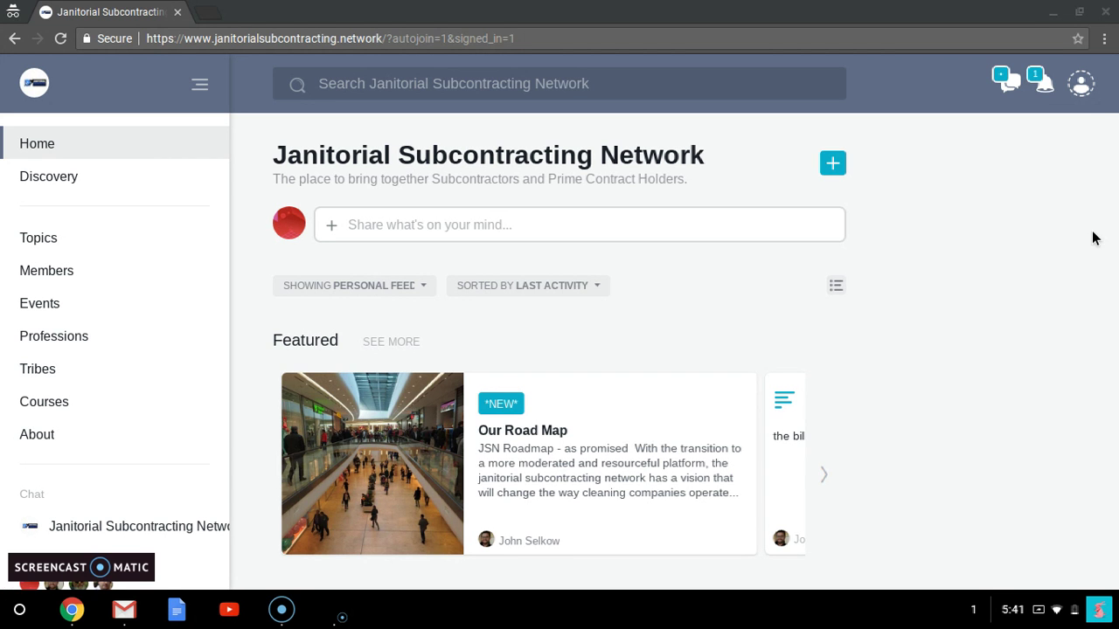
Step: Open the profile page of the personal settings and look through its name, location, profession, personal links and introduction fields
click(1083, 91)
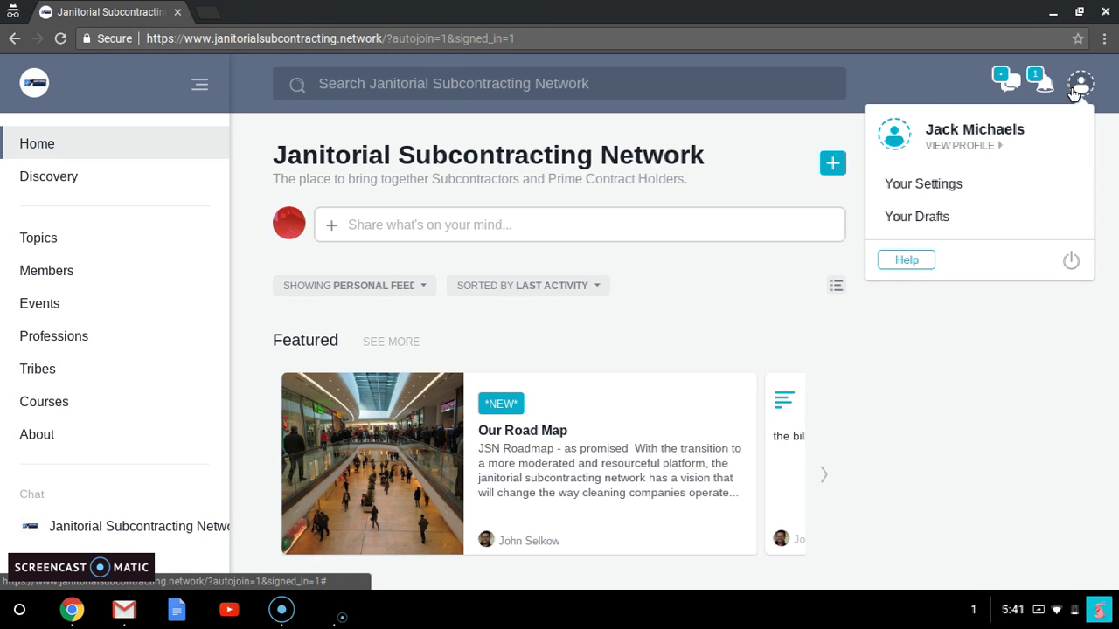
click(945, 187)
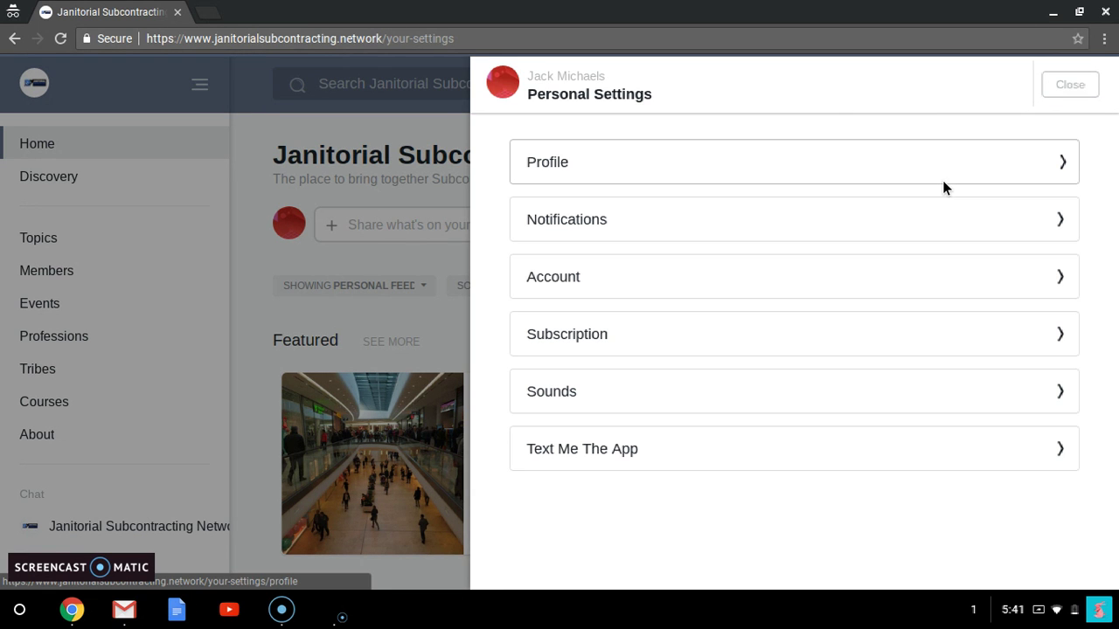
click(868, 171)
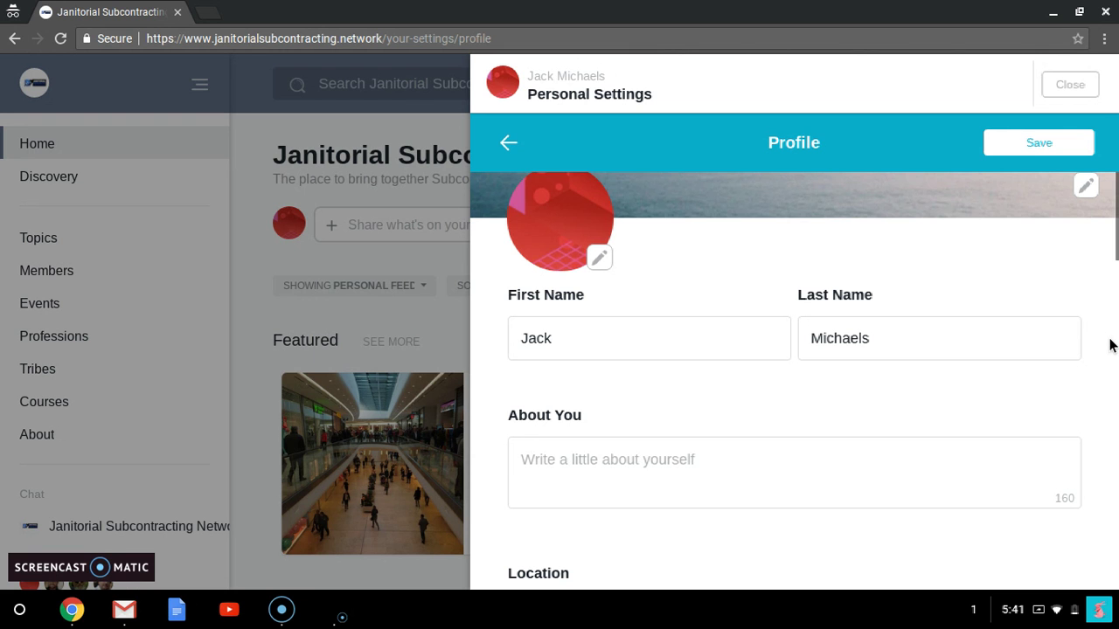
drag(1115, 251, 1116, 353)
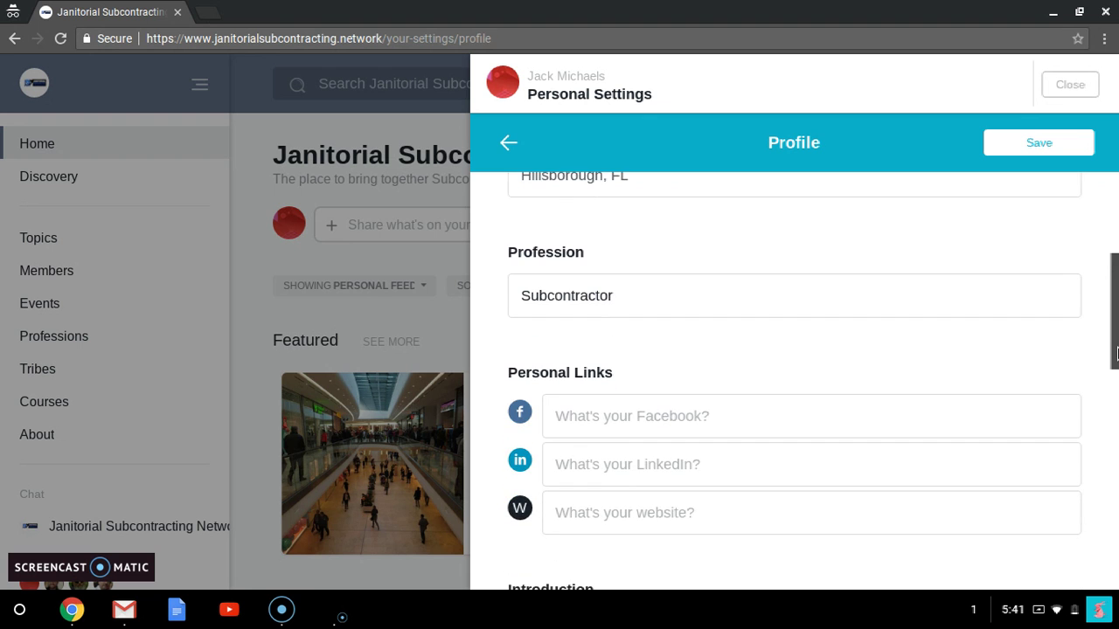
scroll(1116, 353, down, 1)
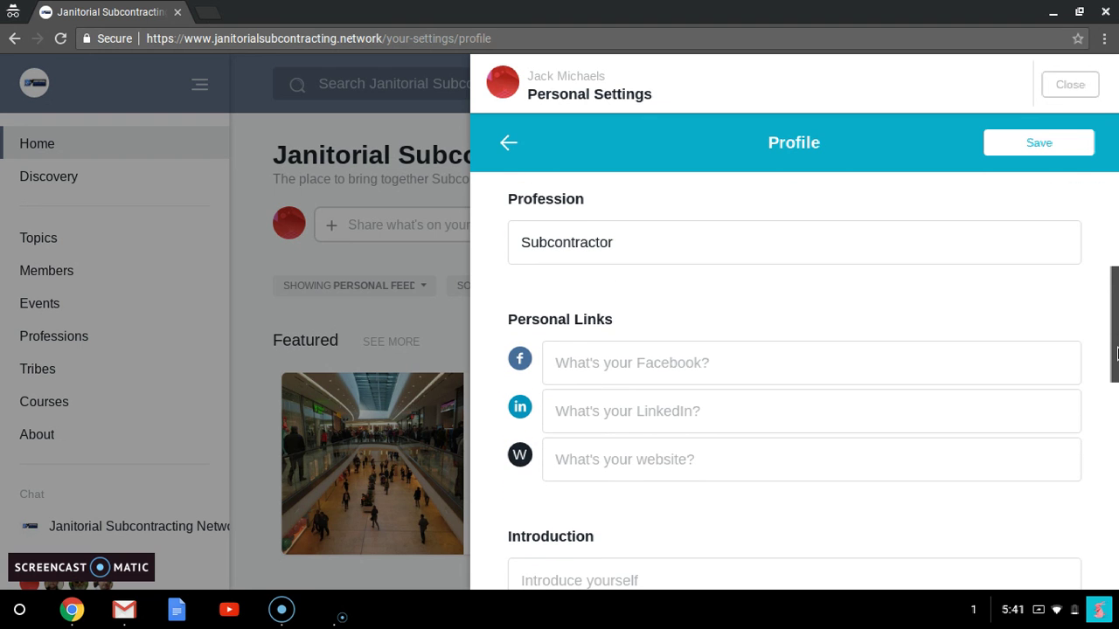
scroll(1116, 353, down, 2)
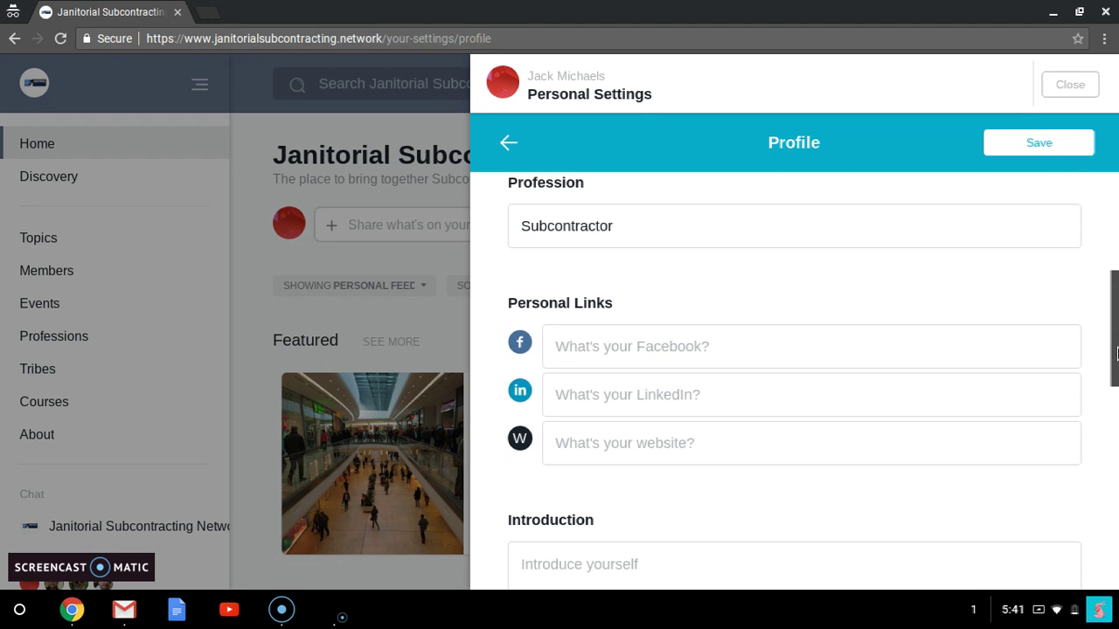
scroll(1116, 353, down, 2)
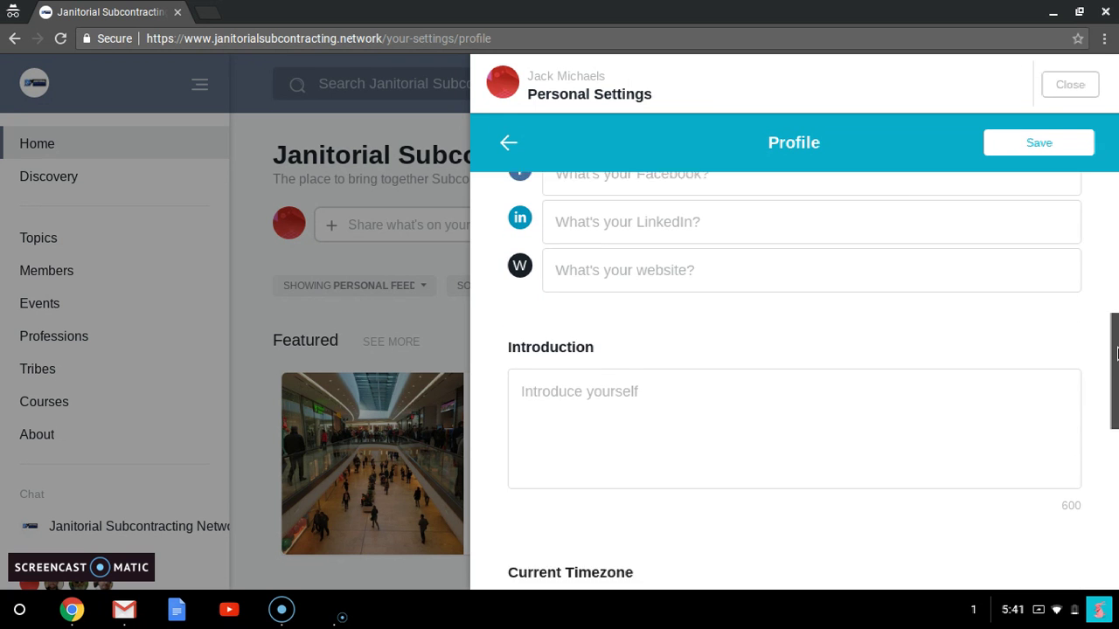
scroll(1116, 353, up, 5)
drag(1116, 353, 1116, 336)
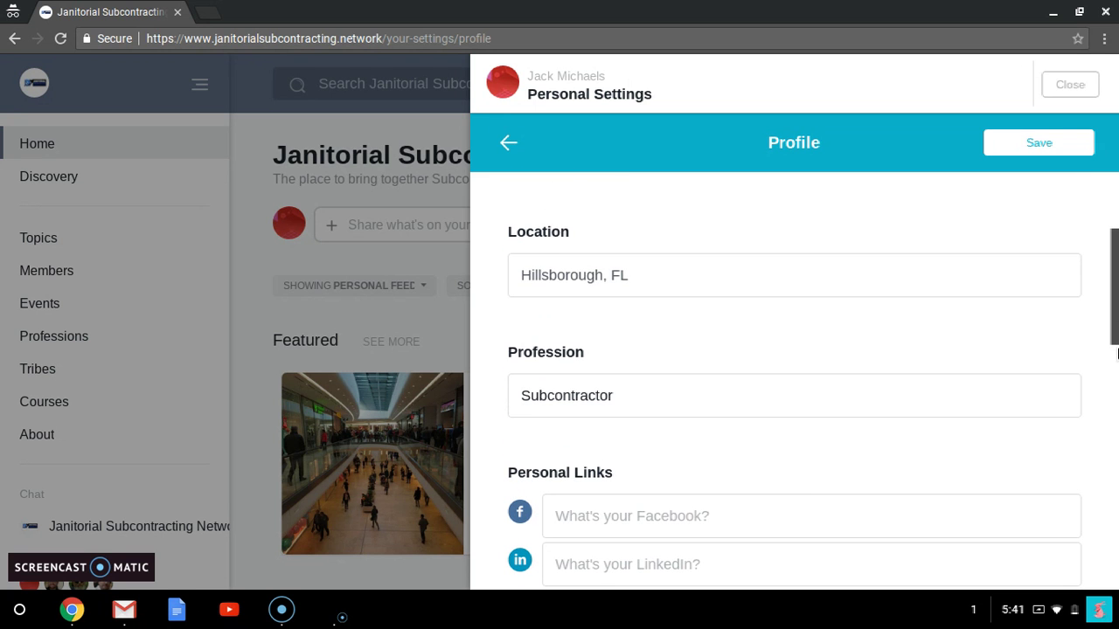
Step: View the choices offered for the Profession field and return to the personal settings overview
click(705, 404)
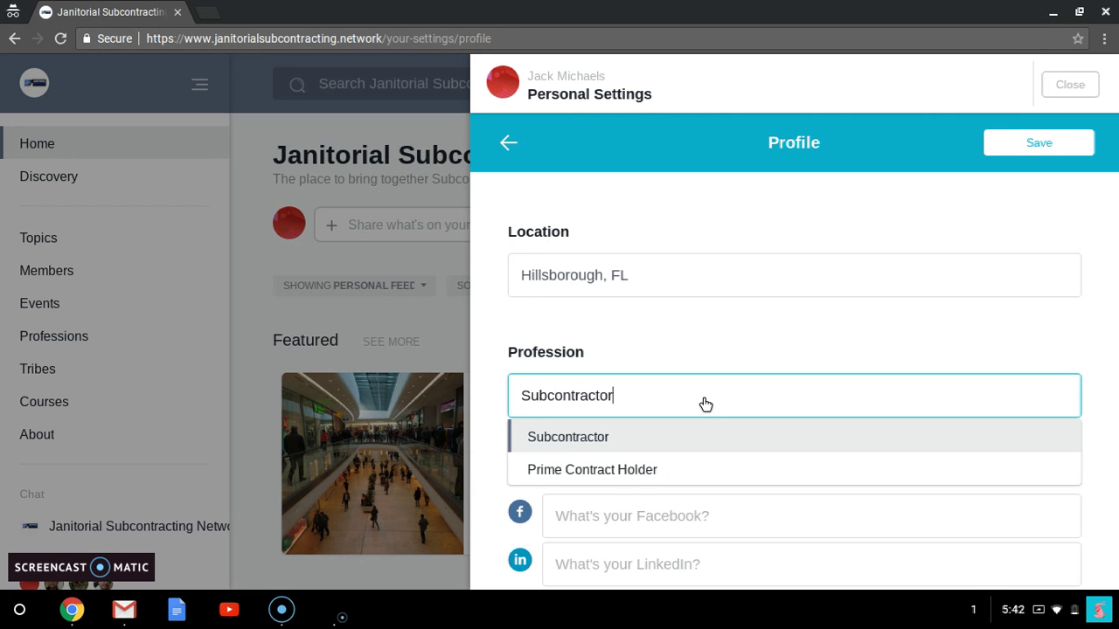
click(1053, 211)
scroll(1053, 212, down, 1)
scroll(1053, 211, up, 5)
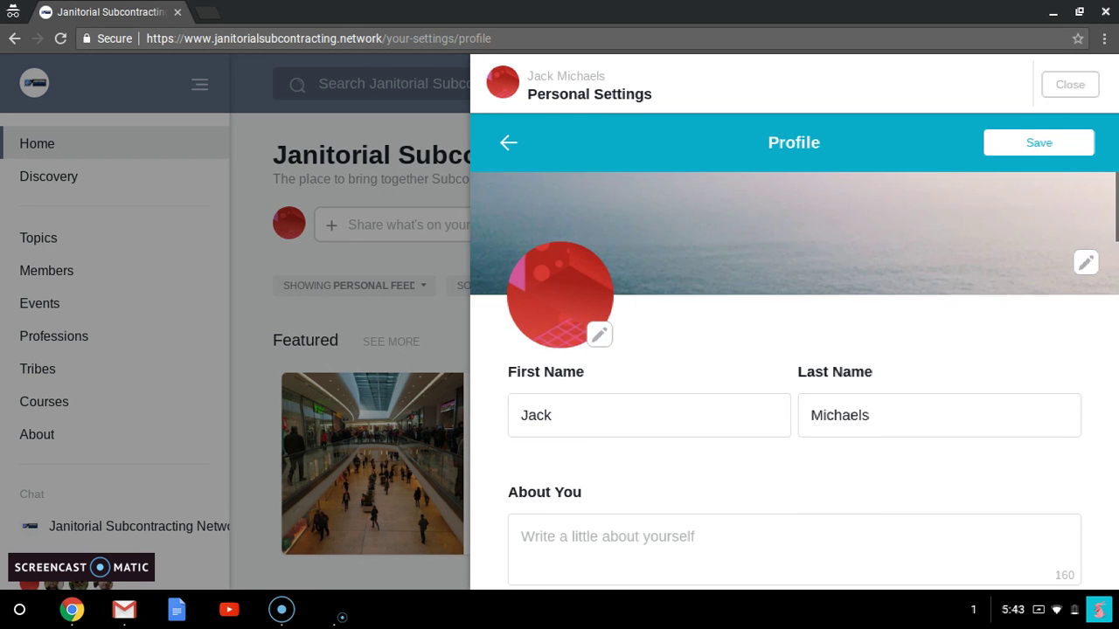
click(508, 147)
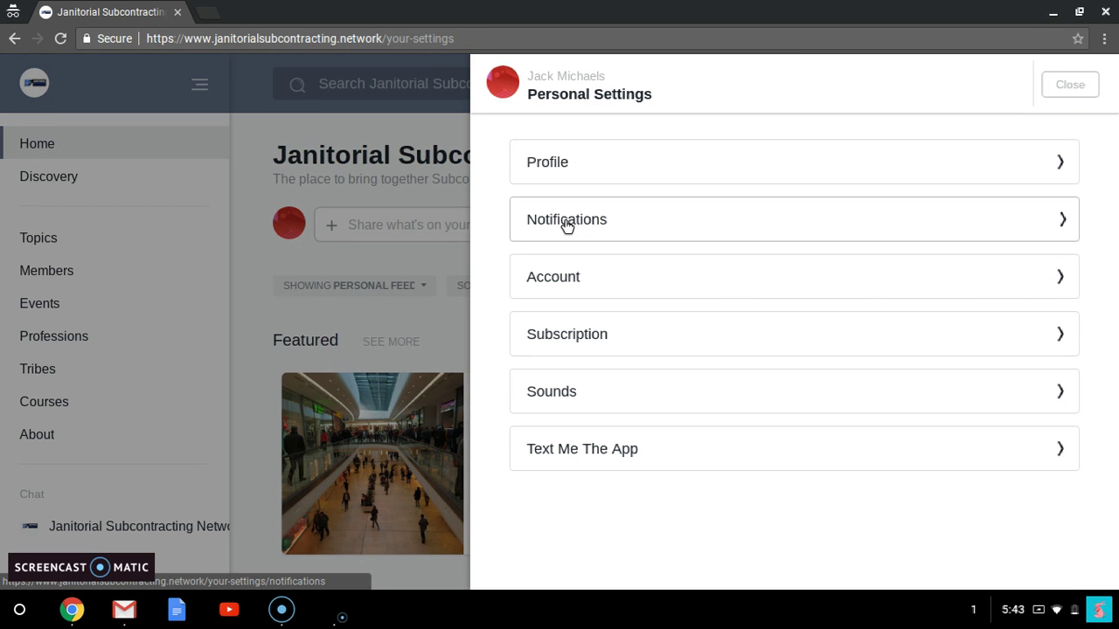
Step: Open the notification settings and examine the Email, Mobile, Both and None delivery options
click(566, 226)
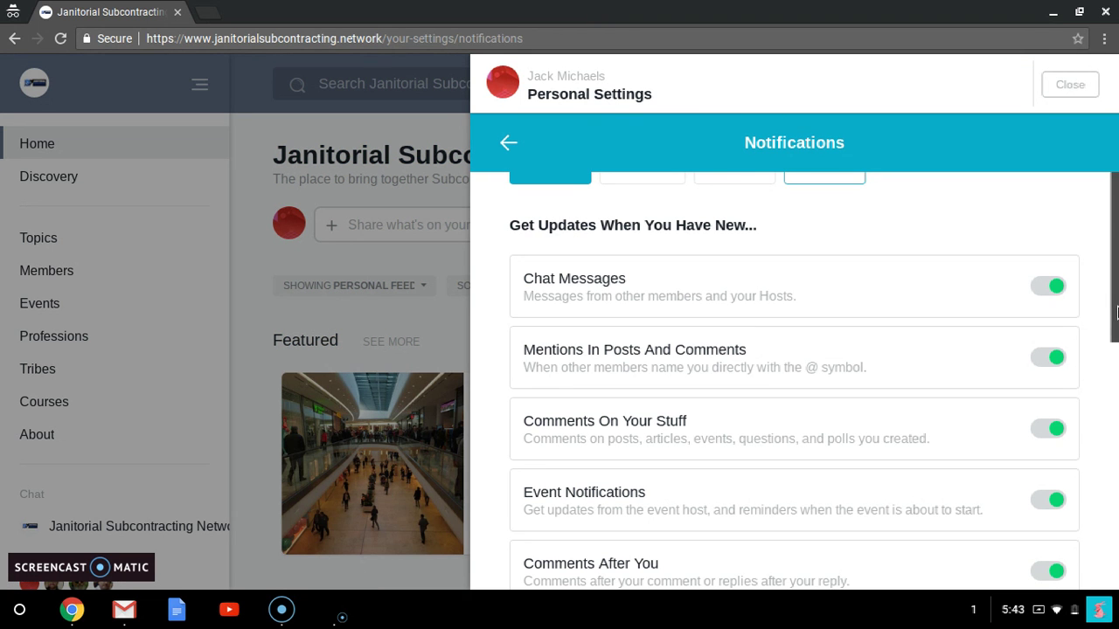
scroll(1117, 313, up, 3)
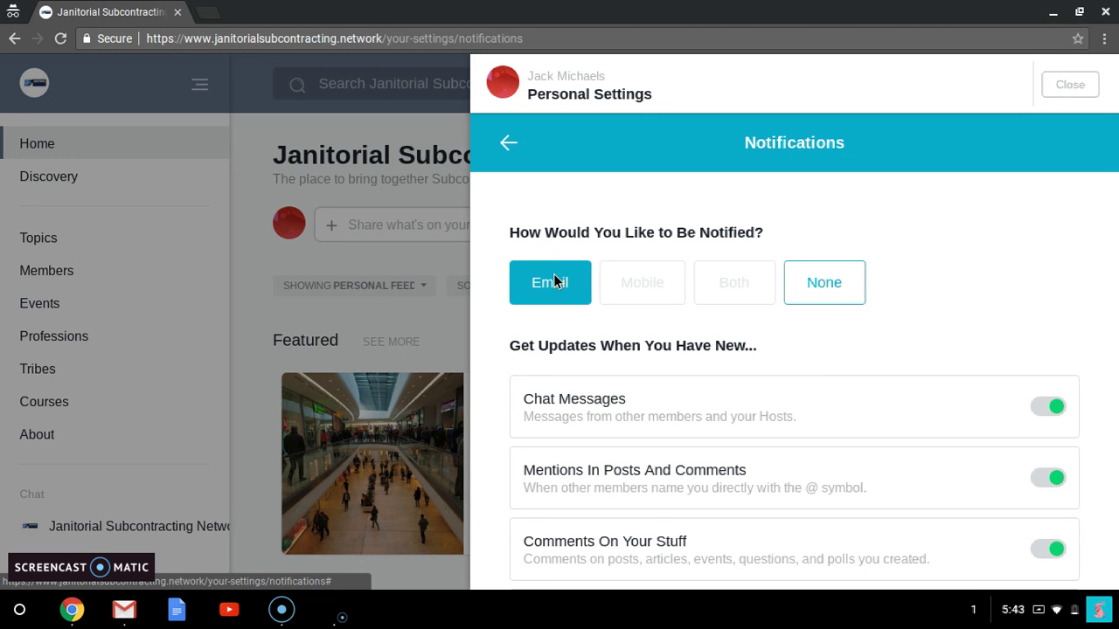
click(643, 288)
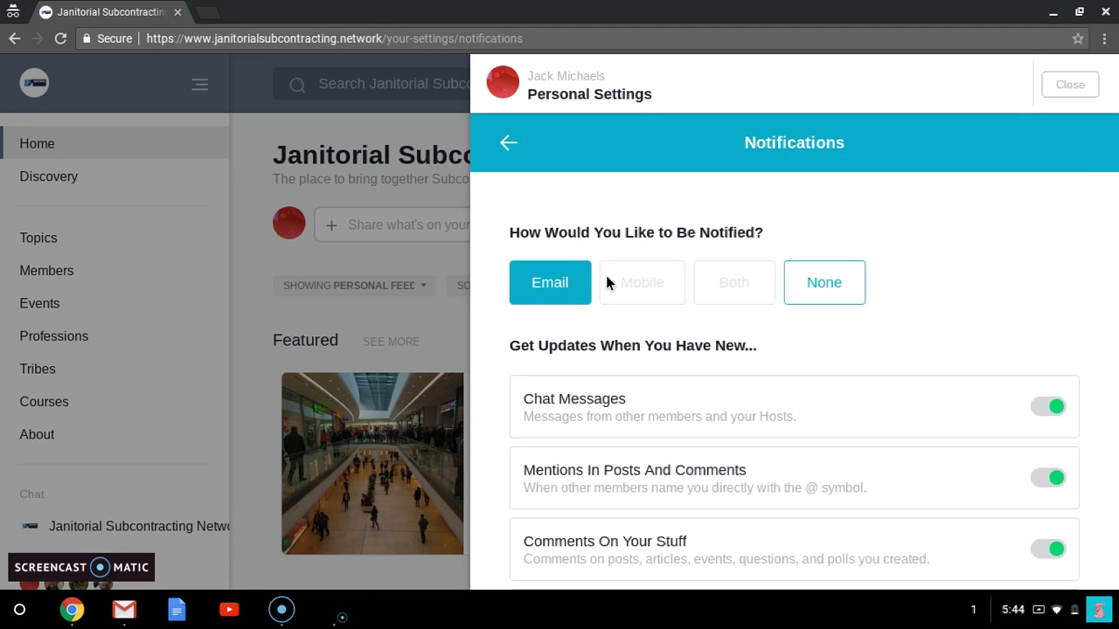
mouse_move(606, 276)
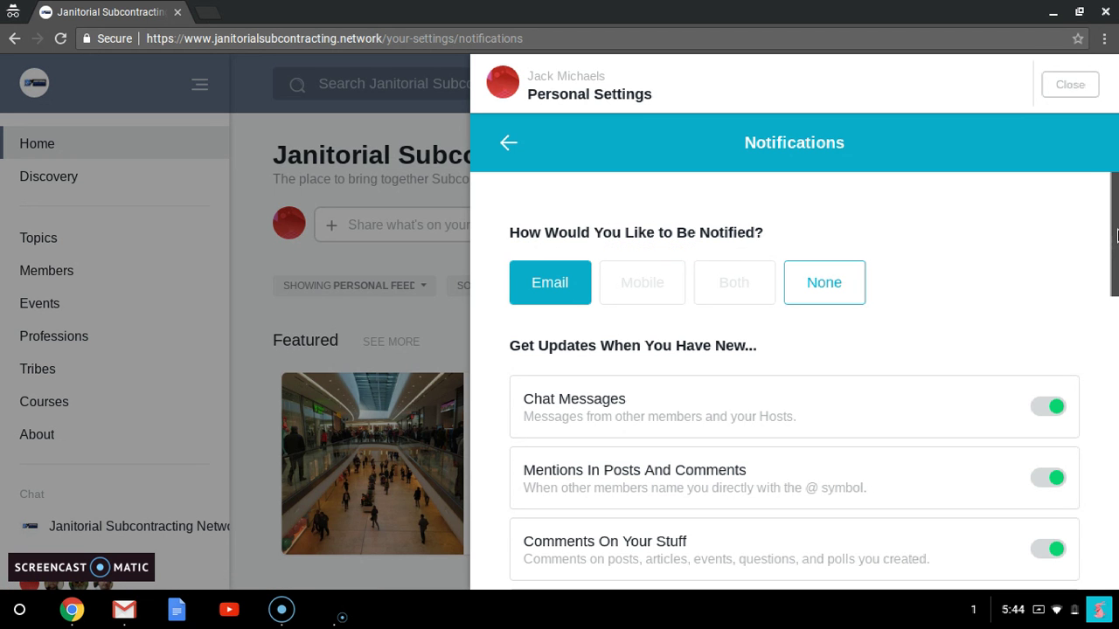
Step: Review the update categories in the notification settings, from Chat Messages to Posts From Every Member, and return to the settings overview
drag(1117, 234, 1117, 298)
scroll(1116, 299, down, 3)
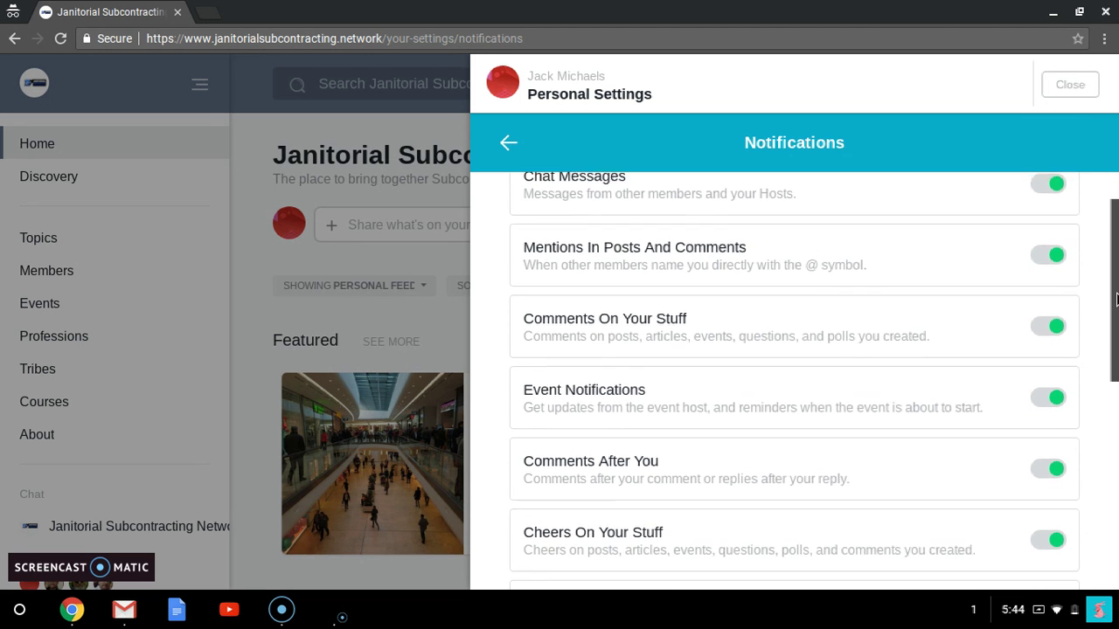
scroll(1116, 299, down, 1)
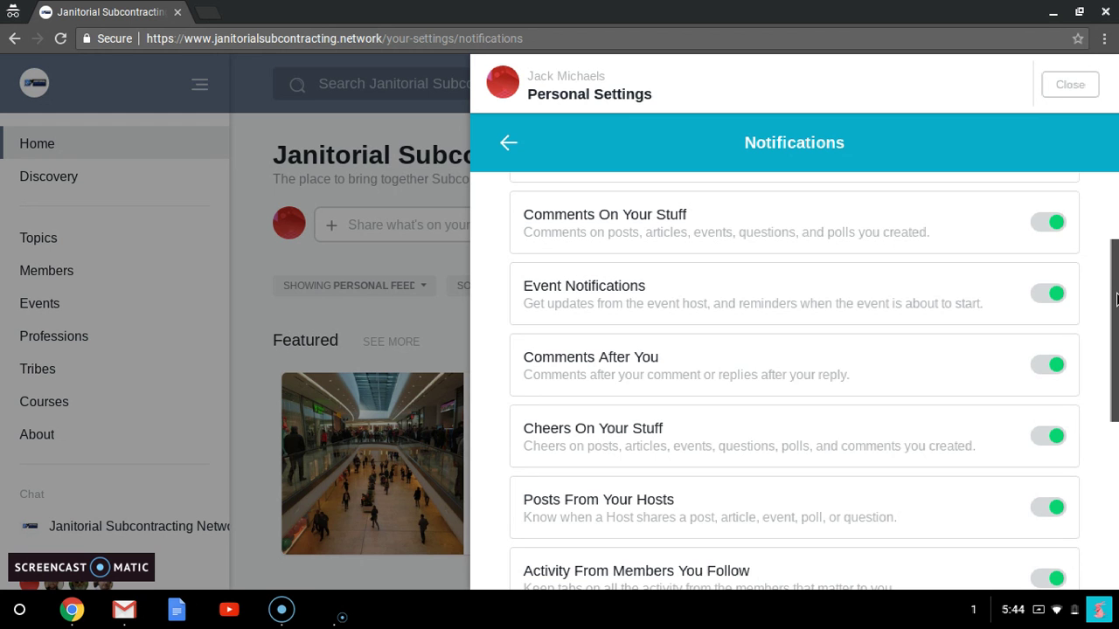
scroll(1116, 300, down, 3)
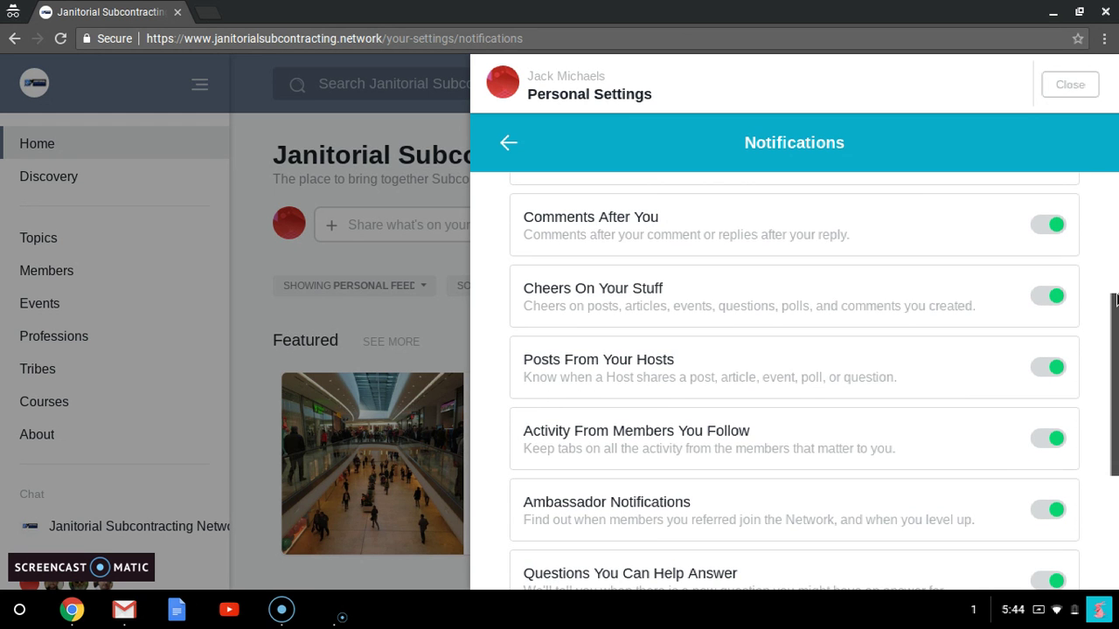
scroll(1116, 300, down, 3)
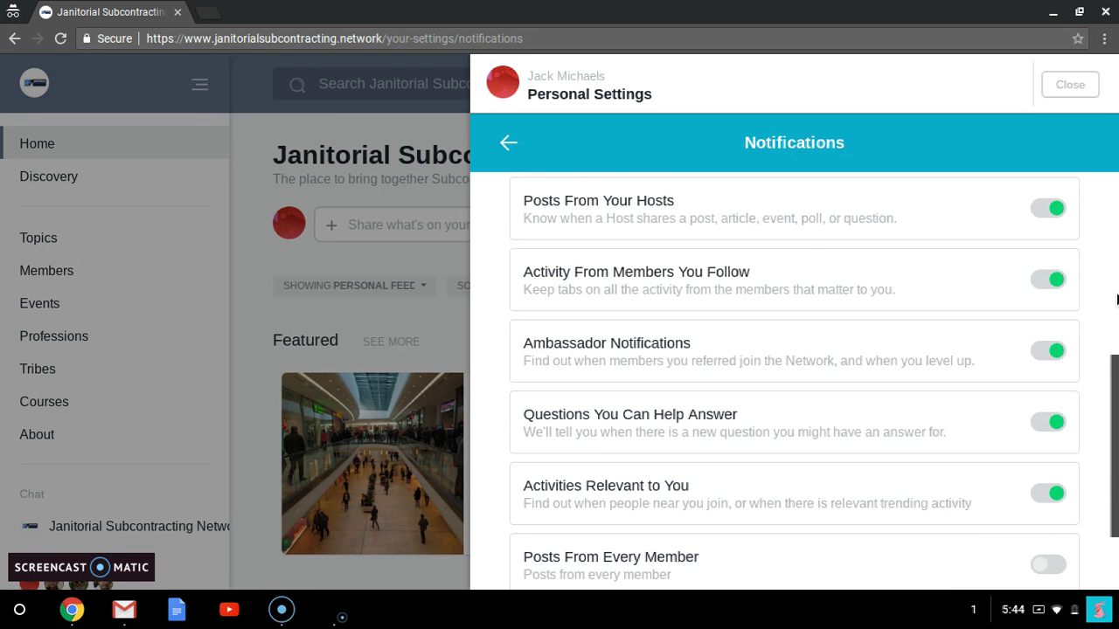
scroll(1116, 300, up, 8)
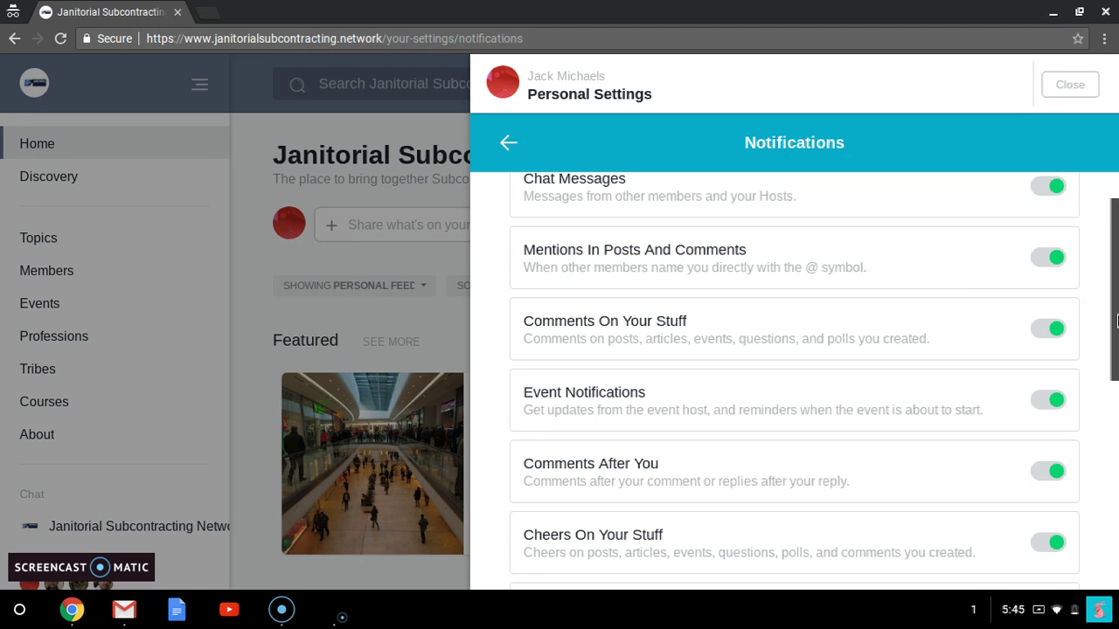
scroll(1117, 341, up, 3)
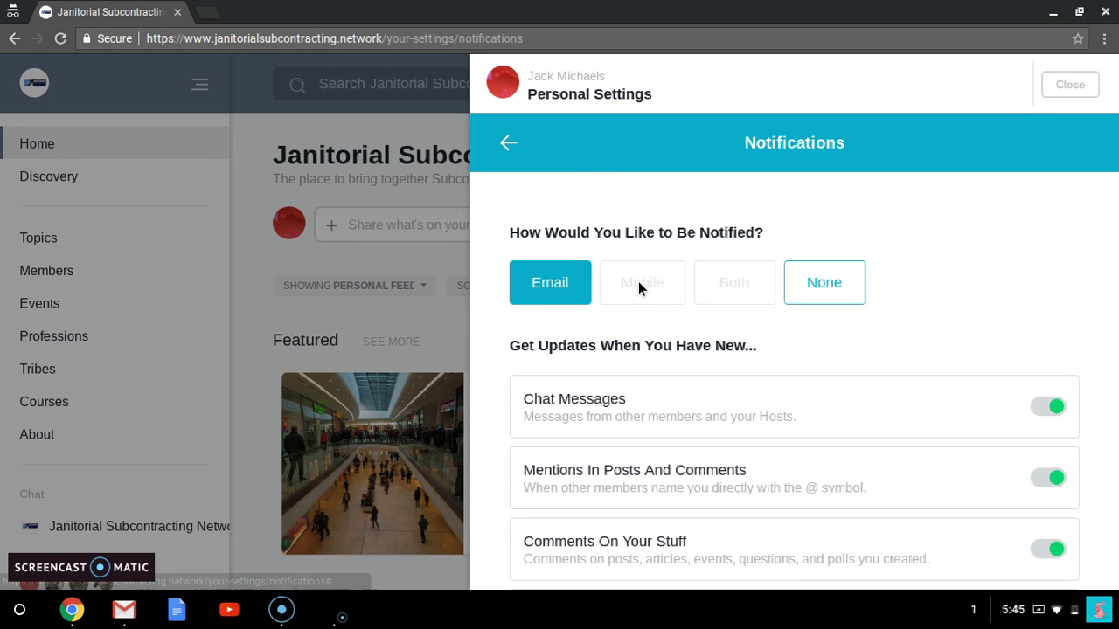
click(511, 146)
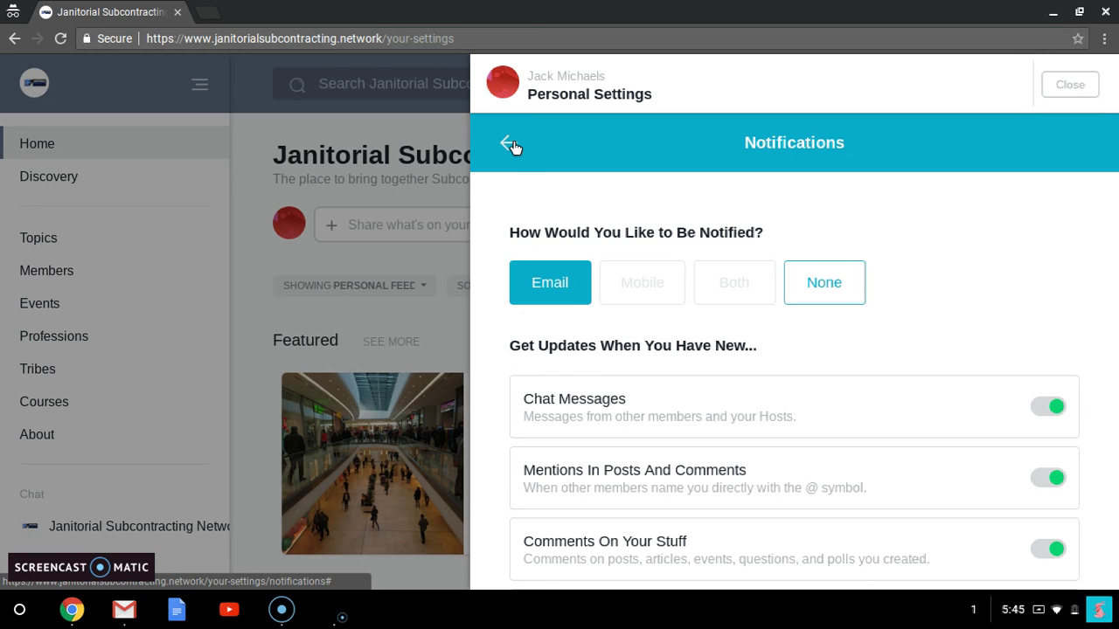
Step: Open the account settings, look over the email address, password and account deletion options, and return to the settings overview
click(611, 291)
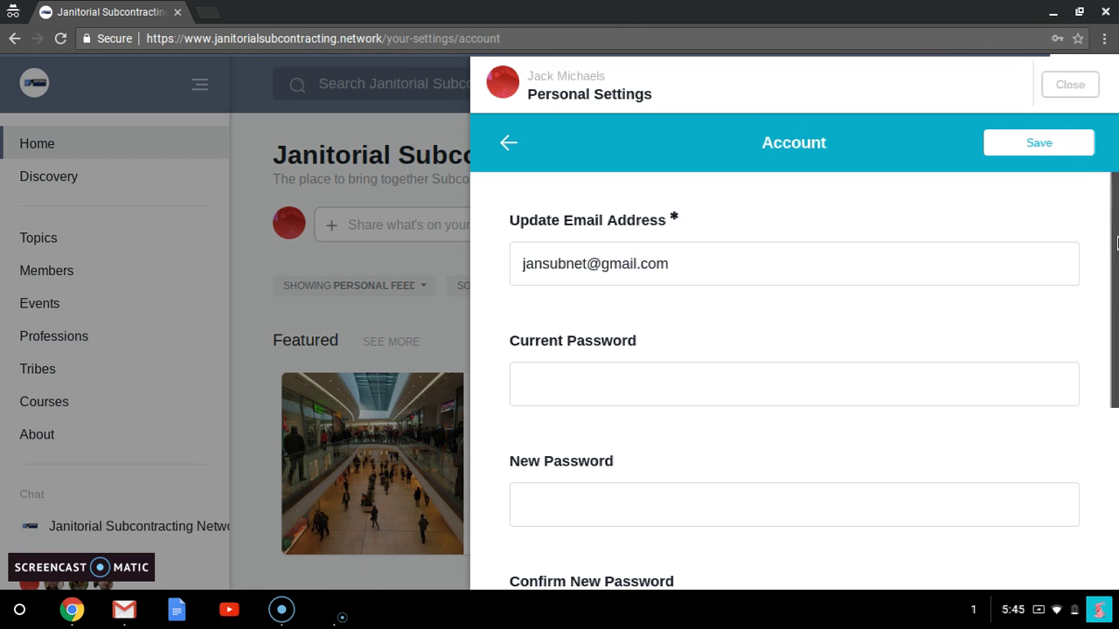
scroll(1117, 244, down, 2)
scroll(1117, 245, down, 3)
scroll(1117, 245, up, 5)
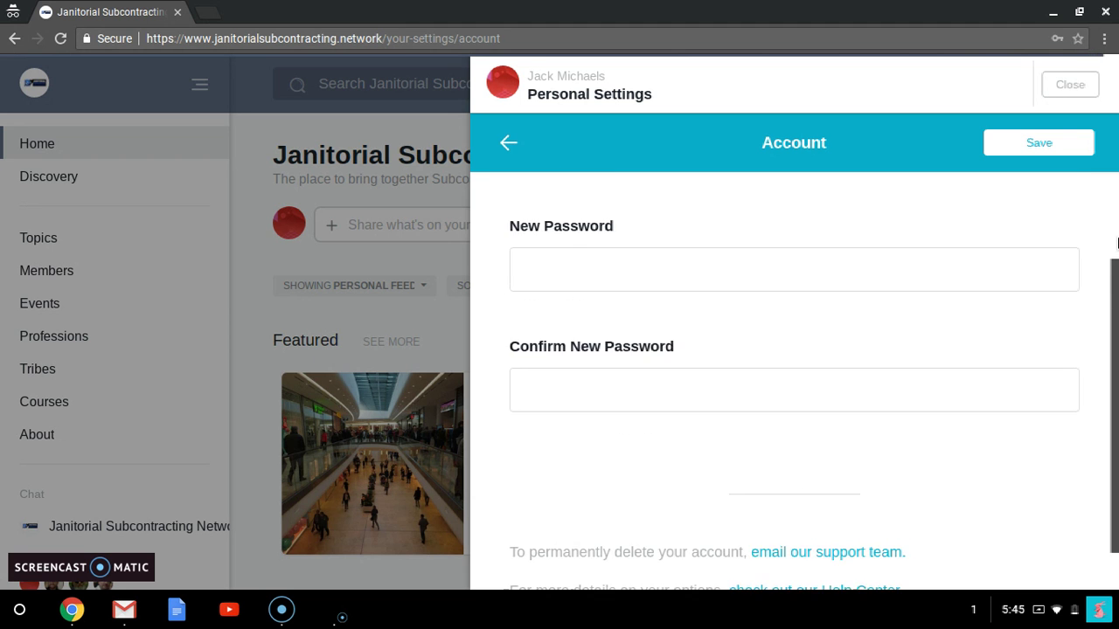
click(508, 147)
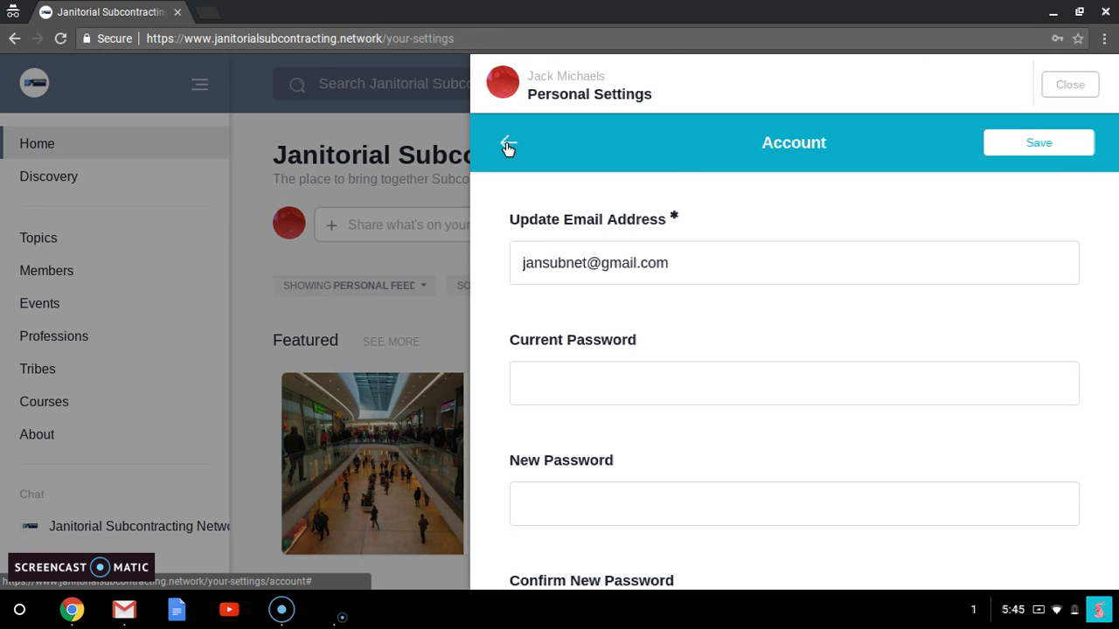
Step: Open the subscription settings, review the plan and billing details, and return to the settings overview
click(602, 339)
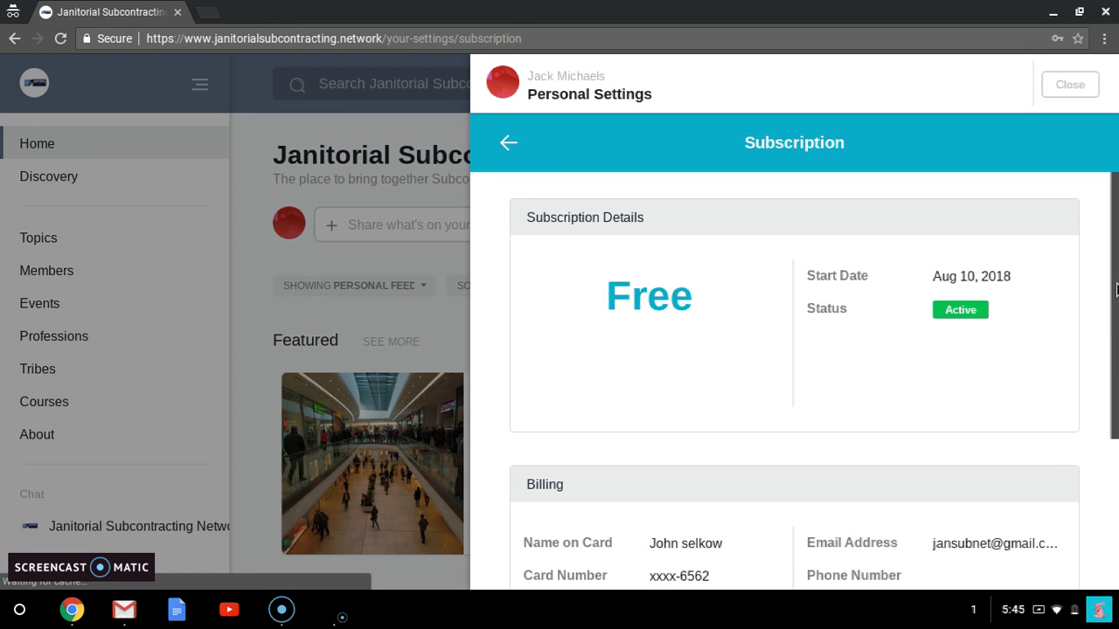
scroll(1115, 290, down, 3)
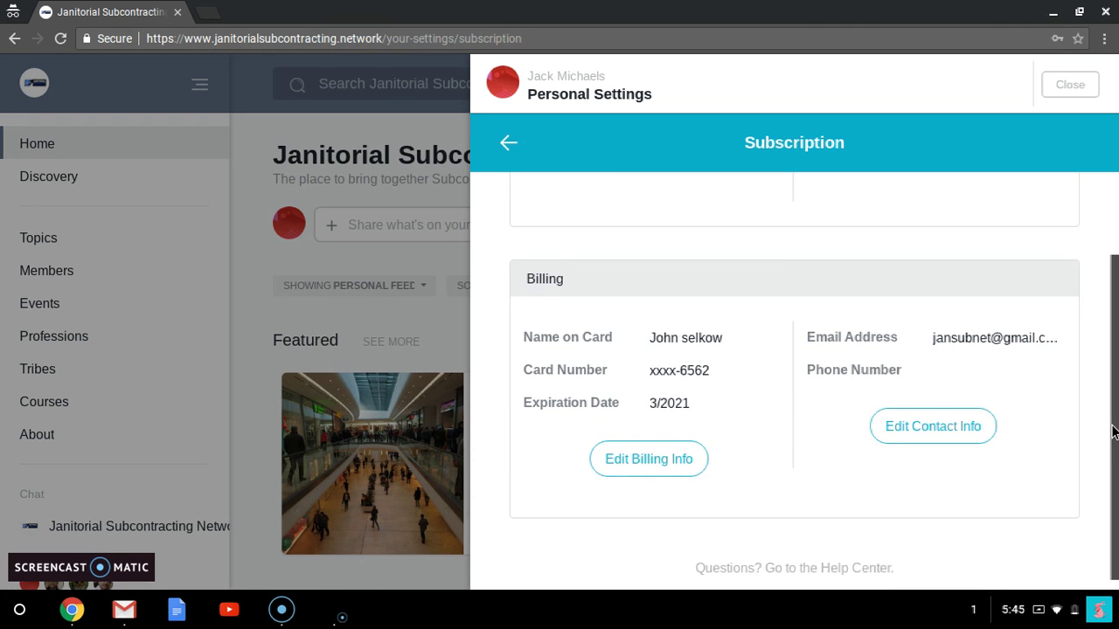
scroll(1114, 431, up, 3)
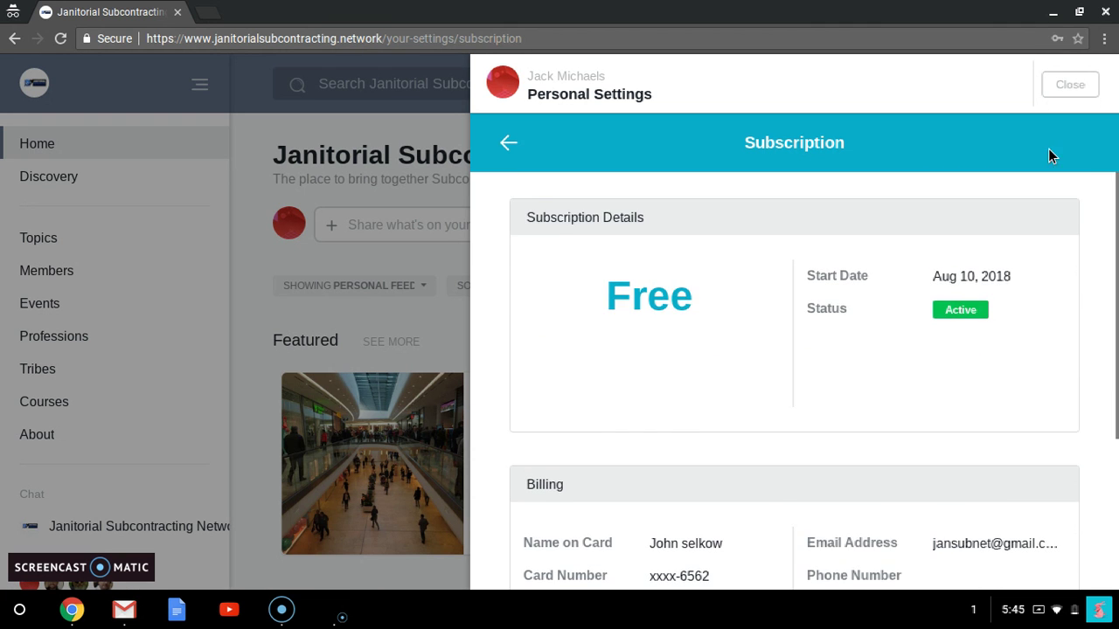
click(507, 145)
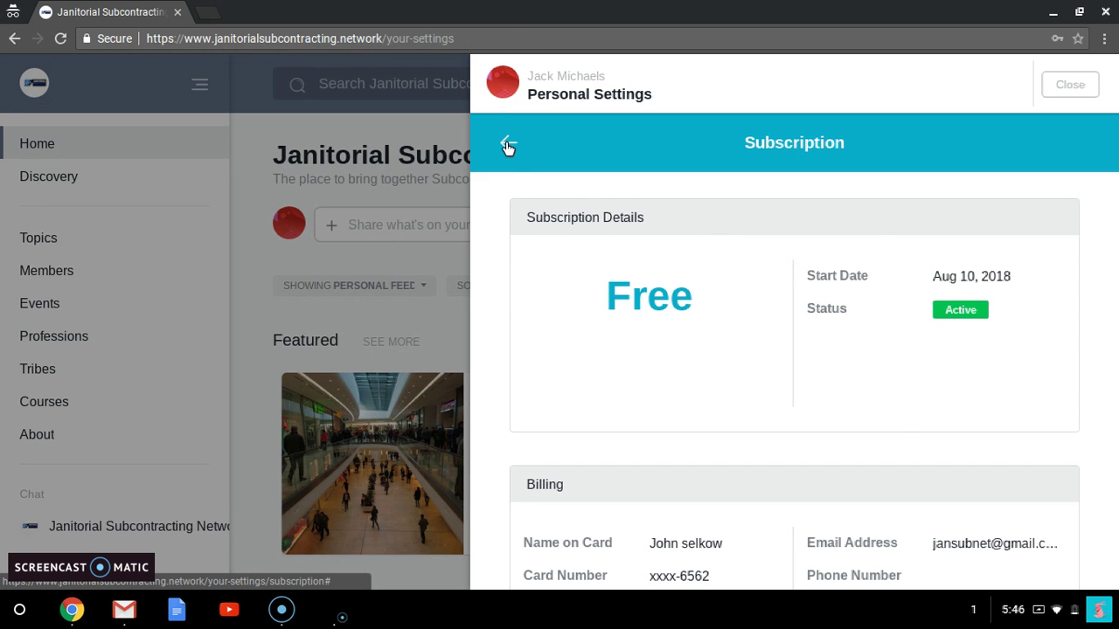
Step: Open the sound settings, check the notification, chat and system sound options, and return to the settings overview
click(641, 391)
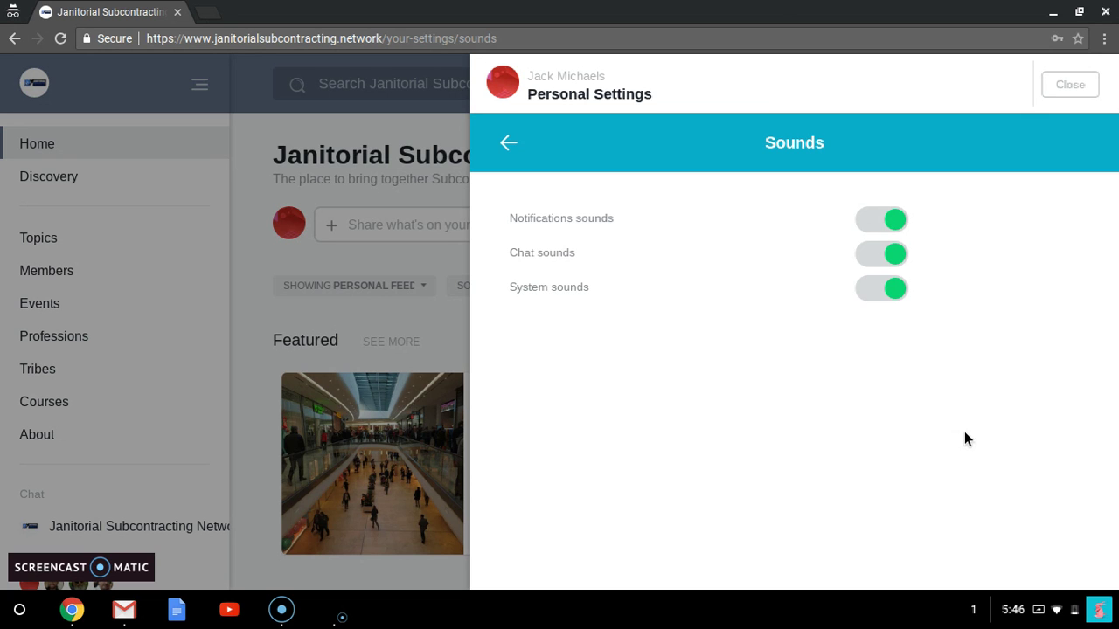
click(509, 145)
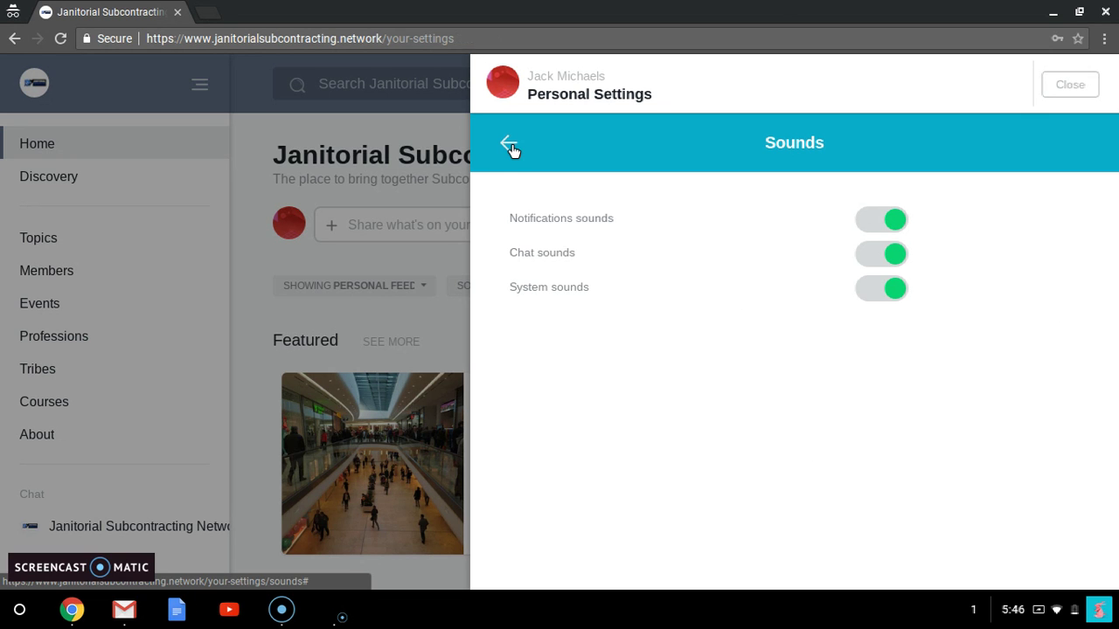